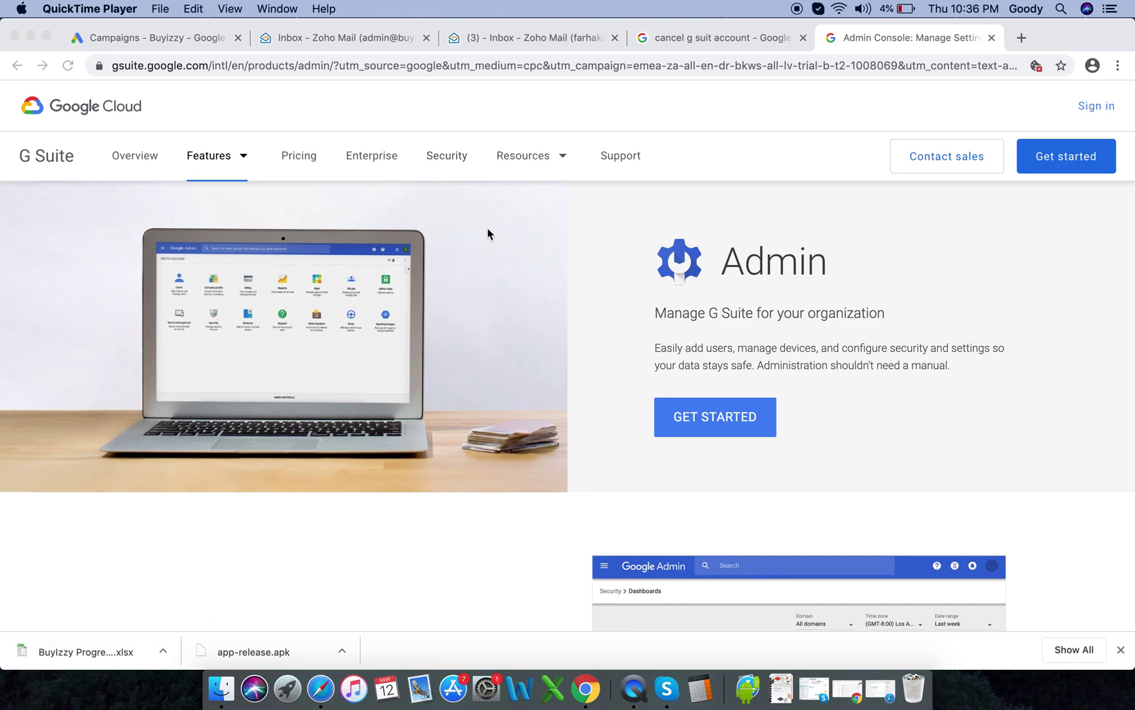
- Sign in to the buyizzy.com domain with Admin Console chosen as the destination
scroll(487, 230, down, 5)
scroll(487, 228, up, 1)
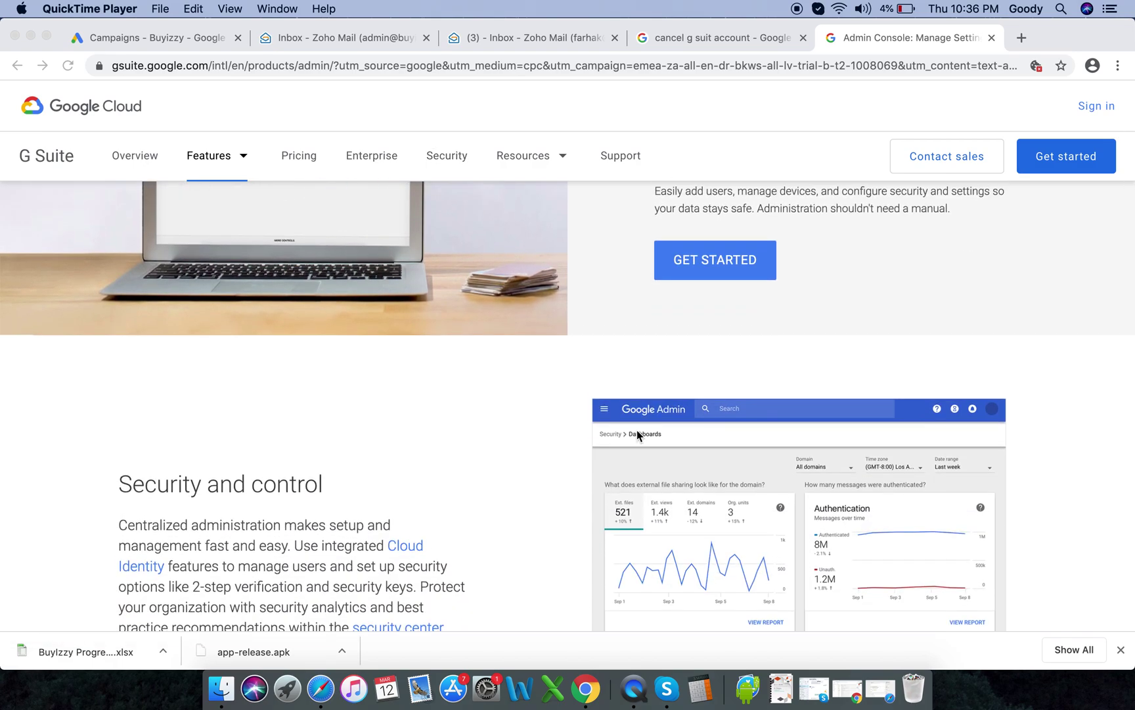
scroll(694, 402, up, 5)
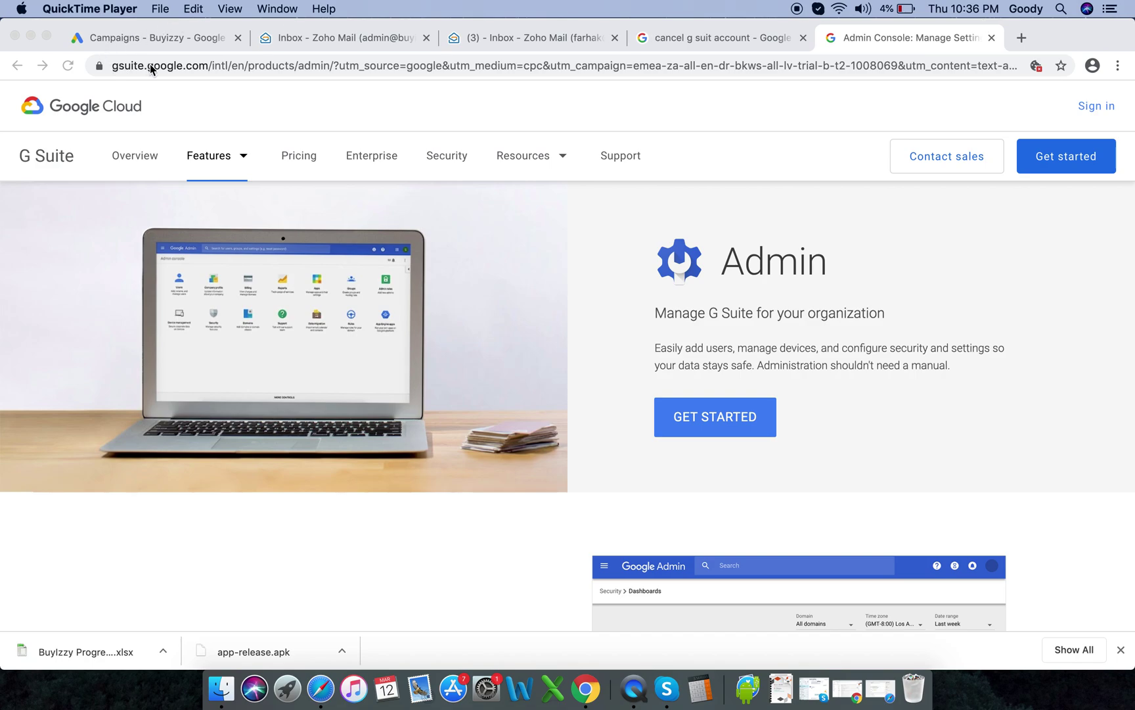
click(1097, 109)
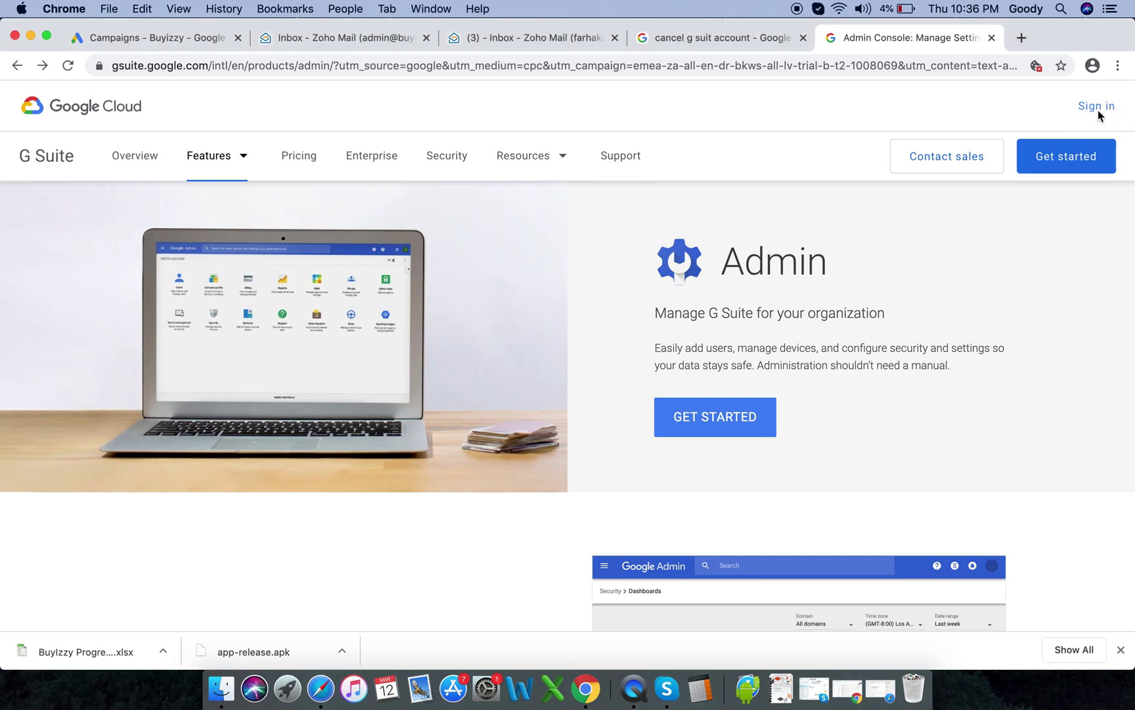
click(1097, 109)
click(976, 231)
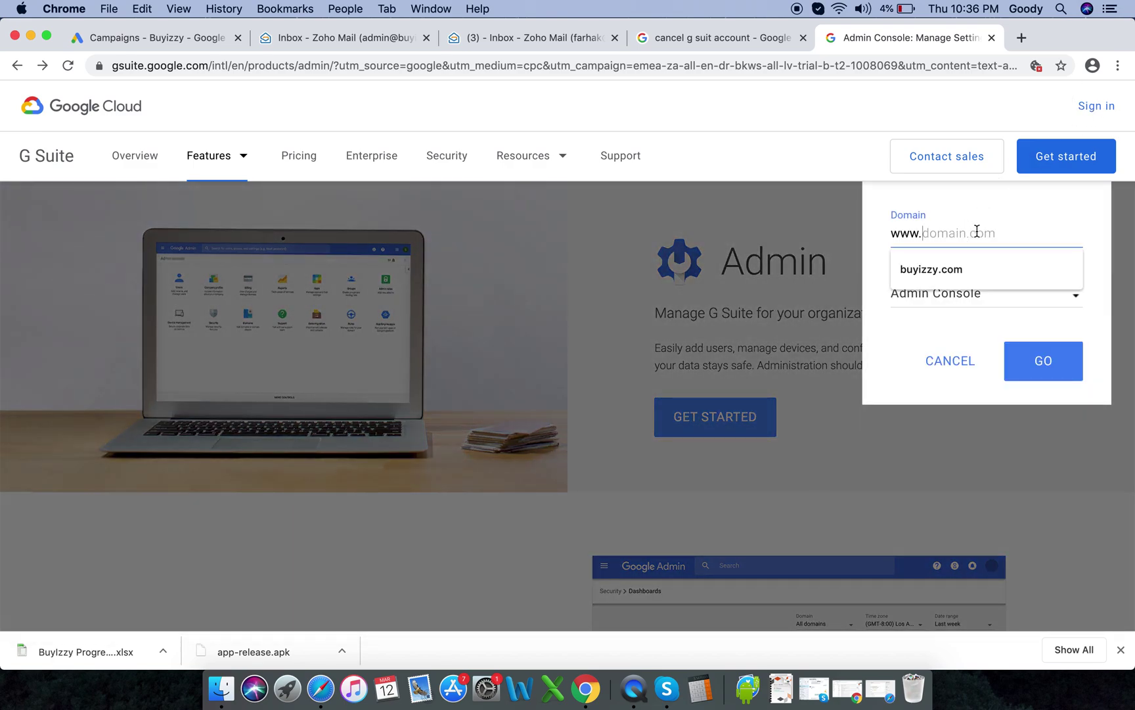
click(955, 267)
click(988, 294)
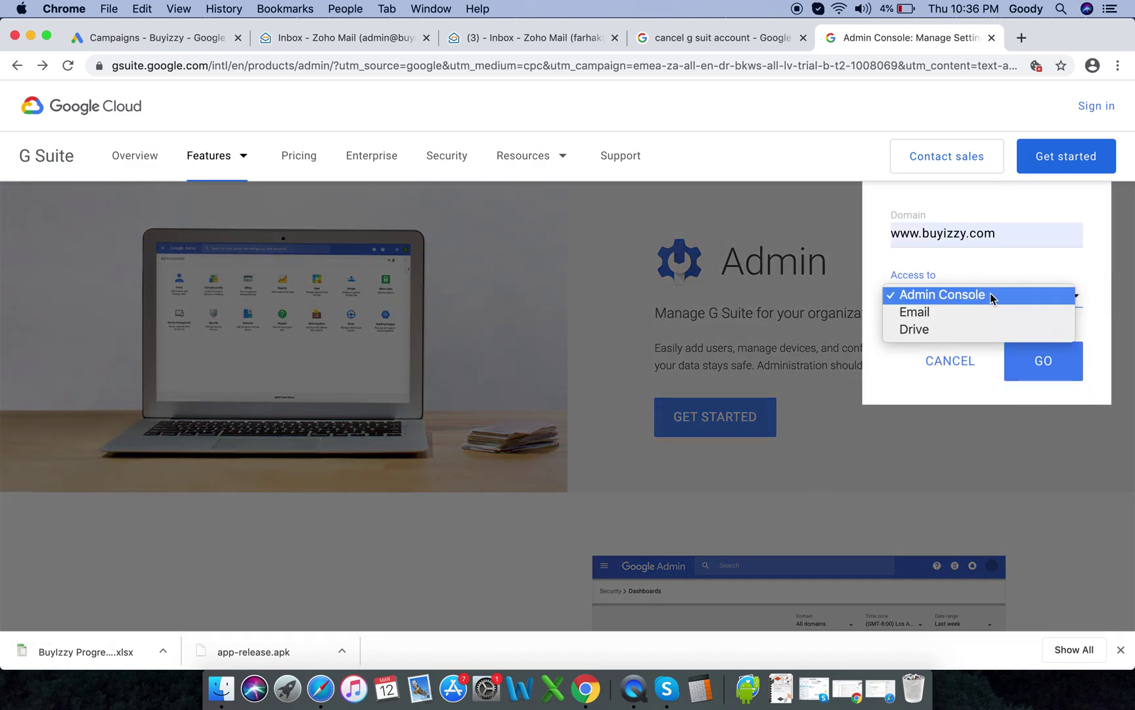
click(992, 297)
click(1039, 363)
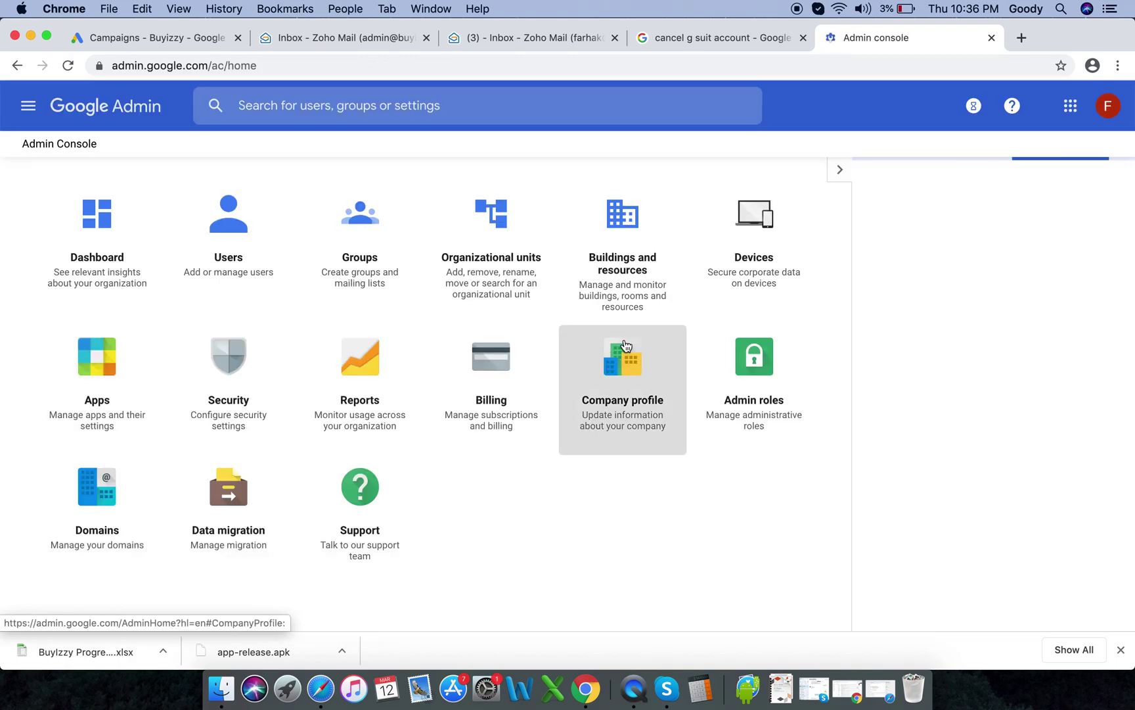
- Open Billing to view the G Suite Basic subscription: 4 users, Flexible Plan, $21.60/month
click(598, 434)
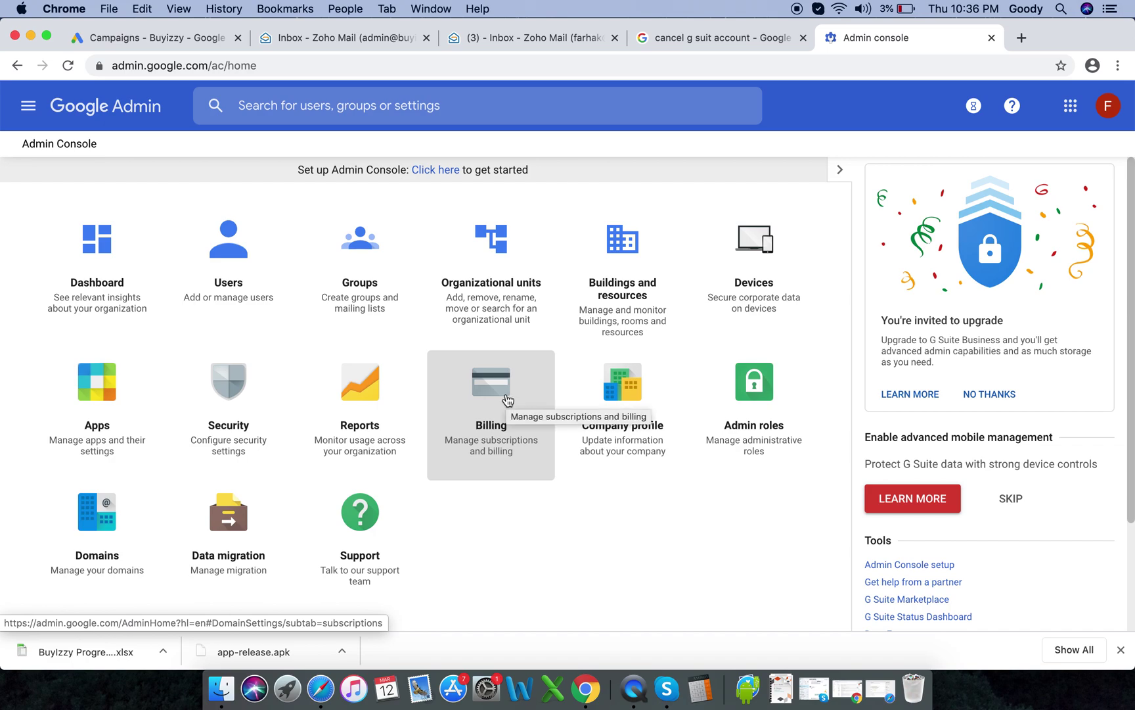
click(480, 387)
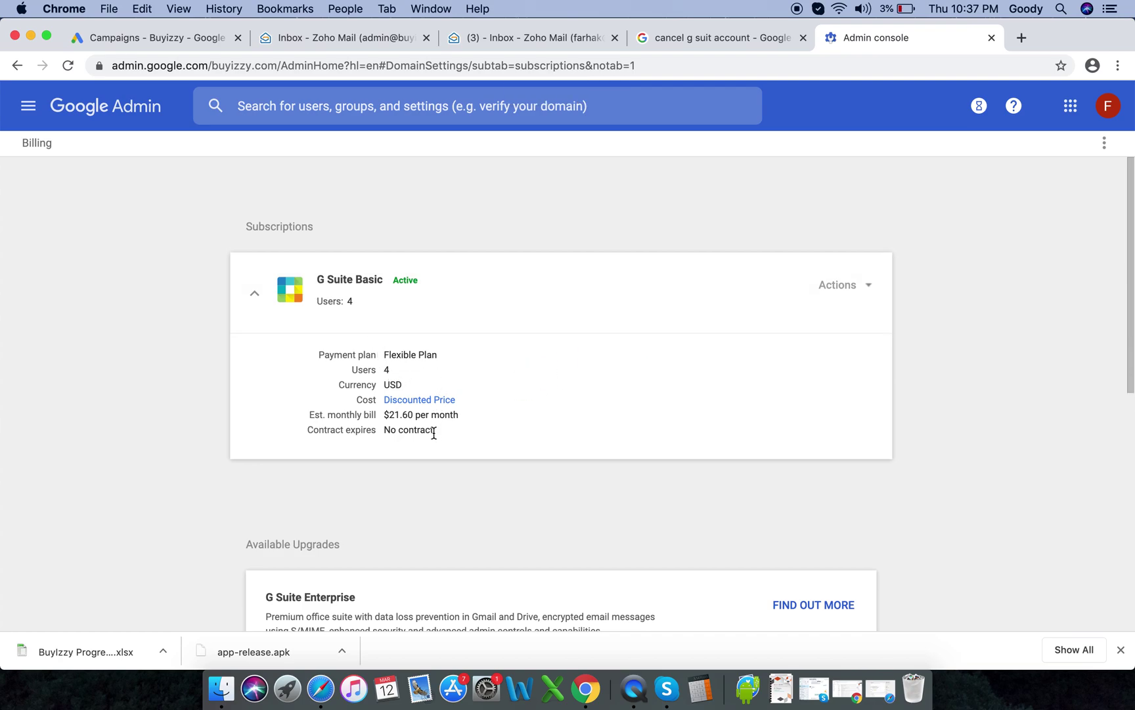
- Choose Cancel subscription from the G Suite Basic subscription's Actions menu
scroll(433, 433, down, 3)
scroll(434, 435, up, 2)
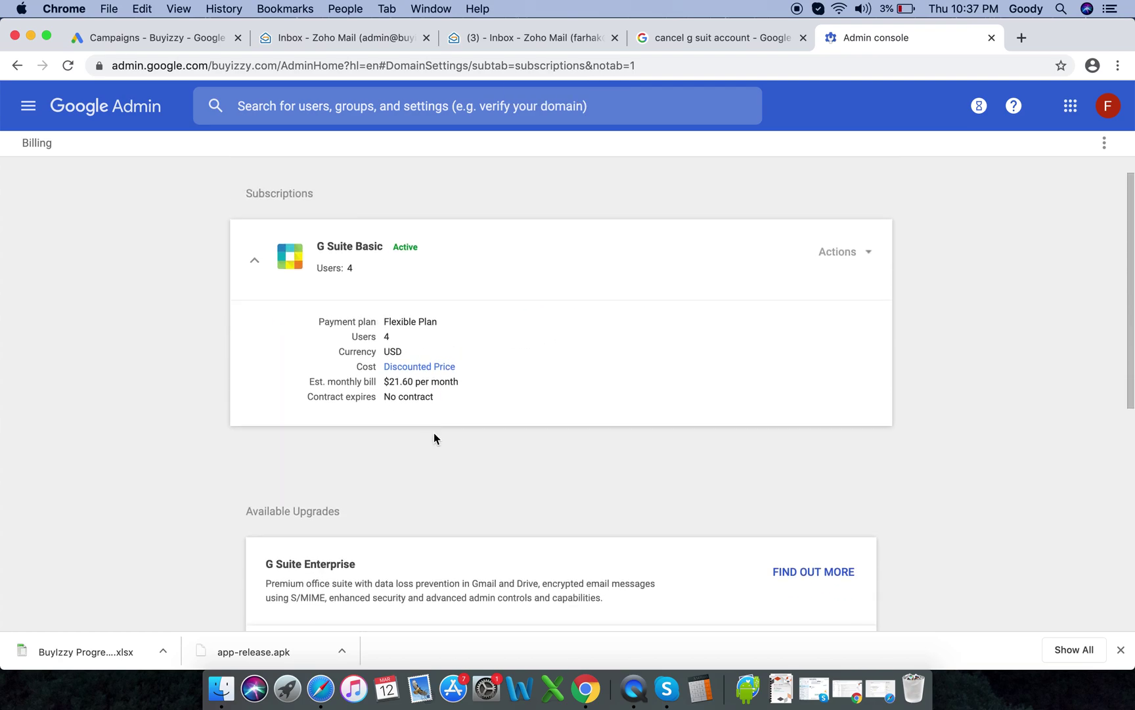
click(871, 257)
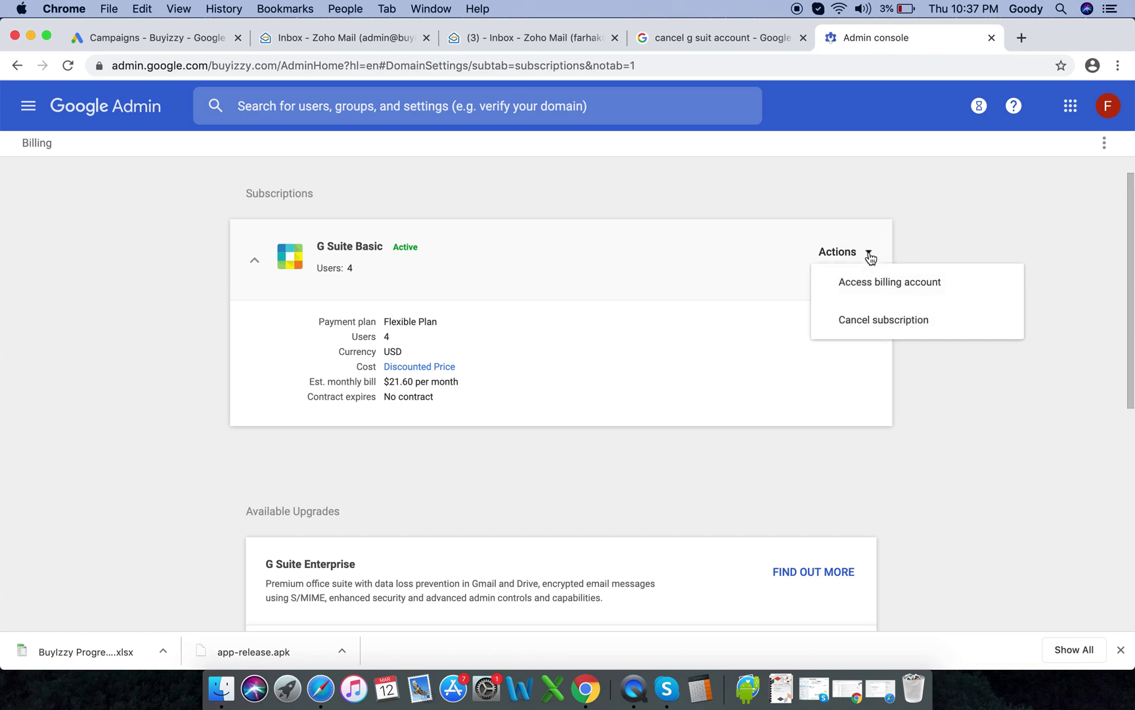
click(877, 326)
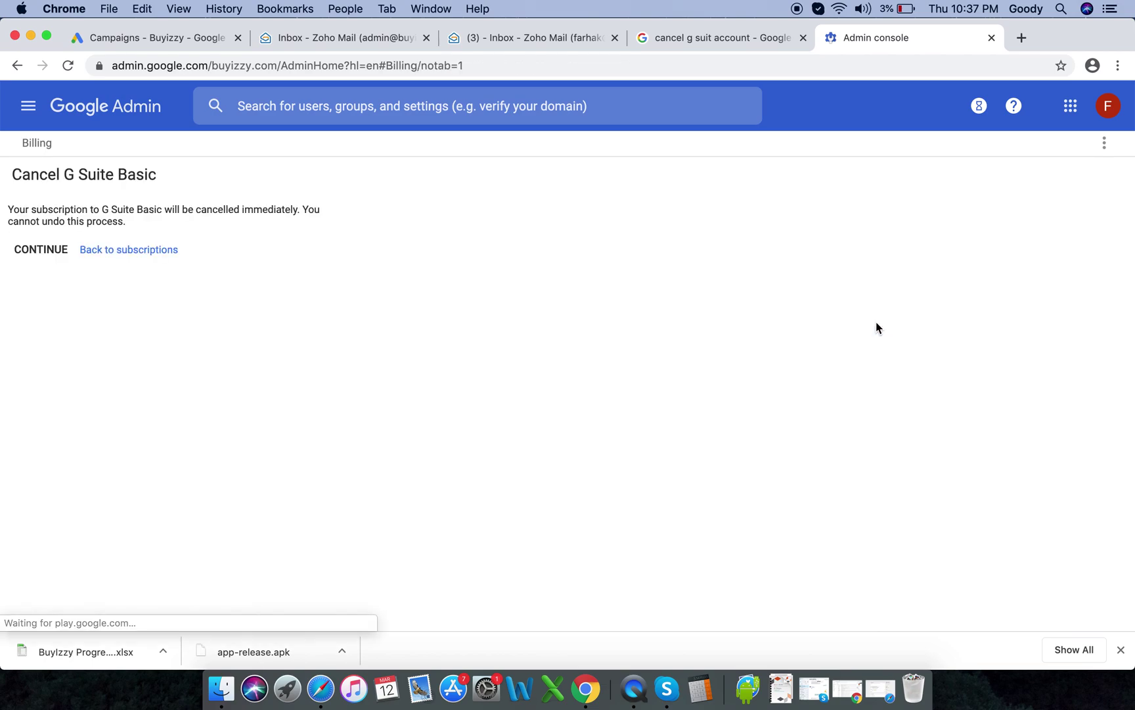
- Continue the G Suite Basic cancellation and confirm it with 'Yes, I am sure'
click(53, 254)
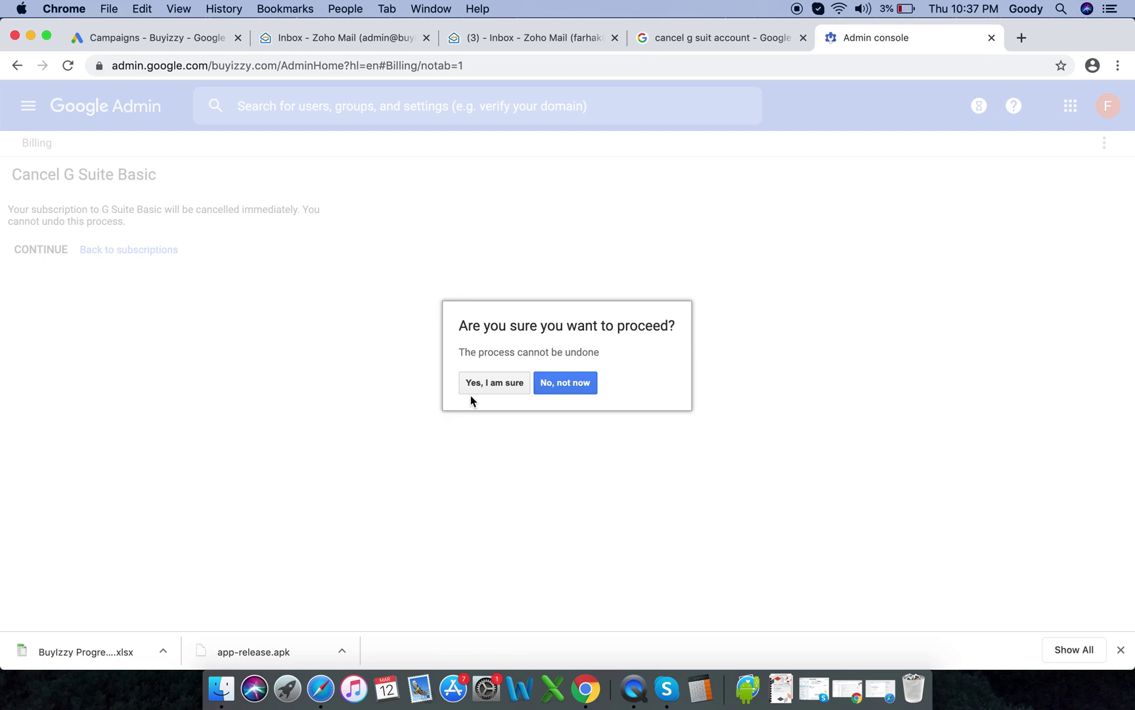
click(494, 389)
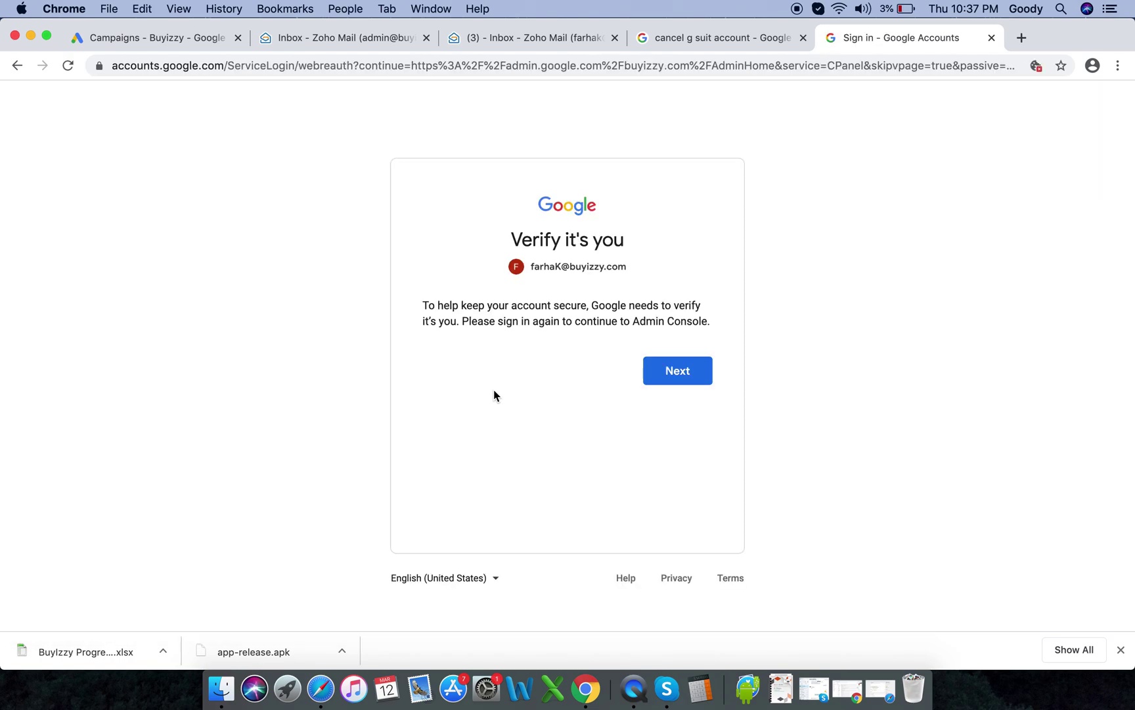
- Re-verify identity with the account password and accept the new account terms
click(673, 377)
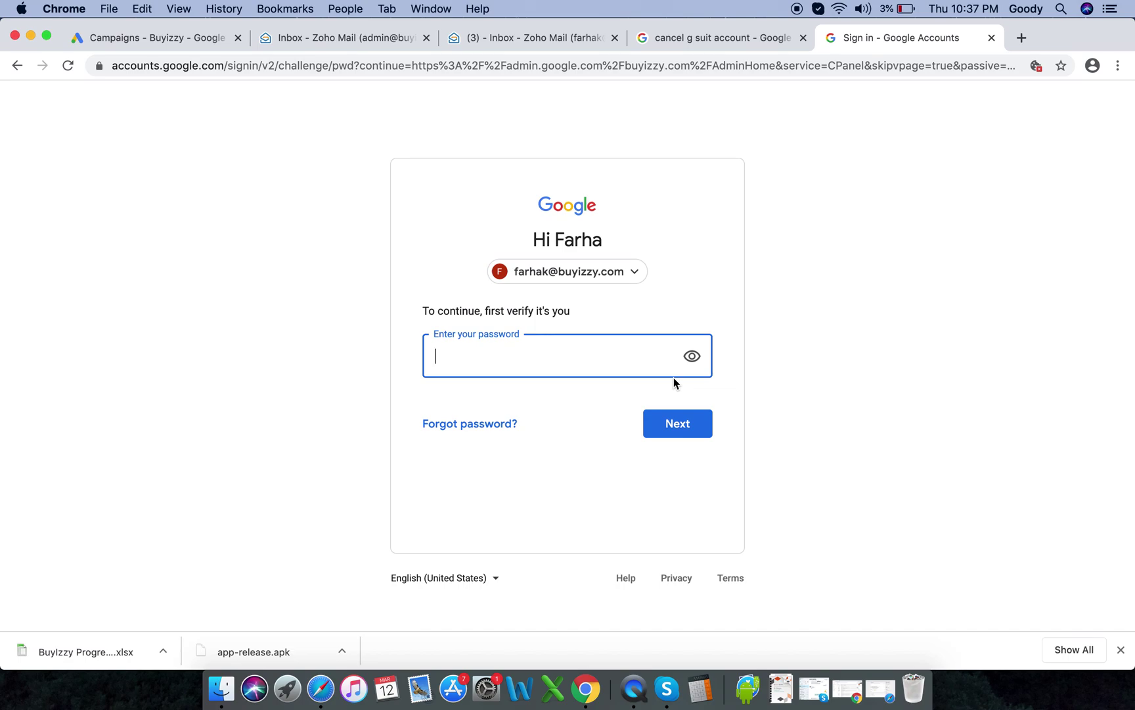
text(********)
key(Return)
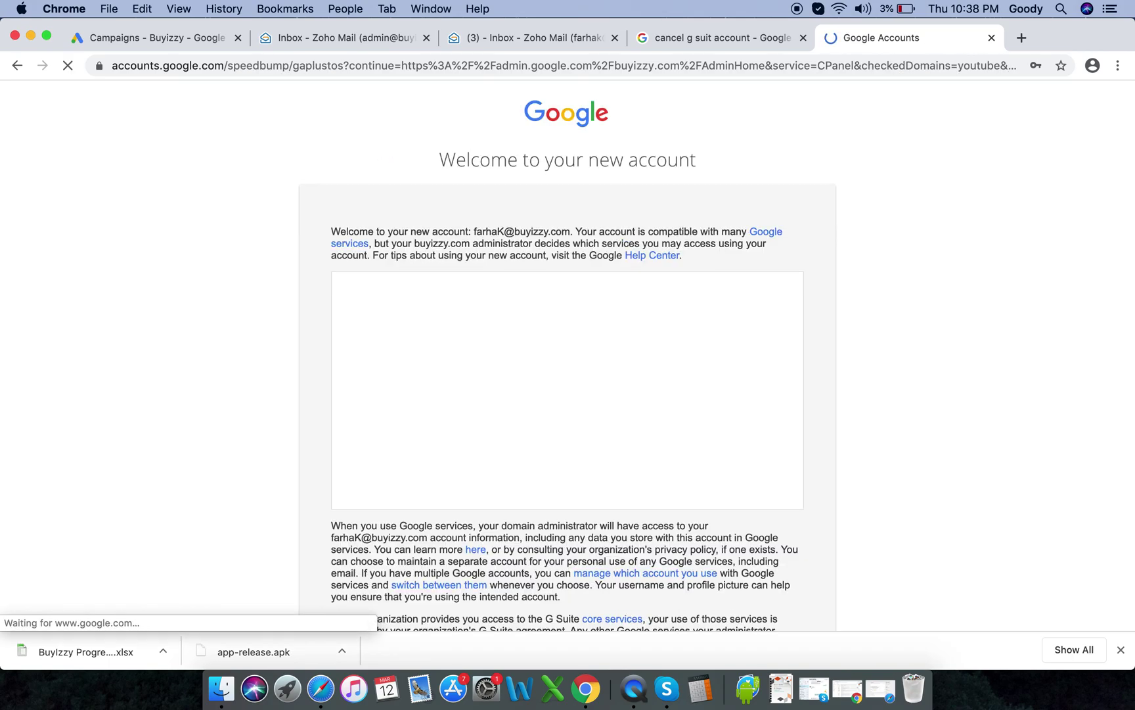
scroll(568, 394, down, 5)
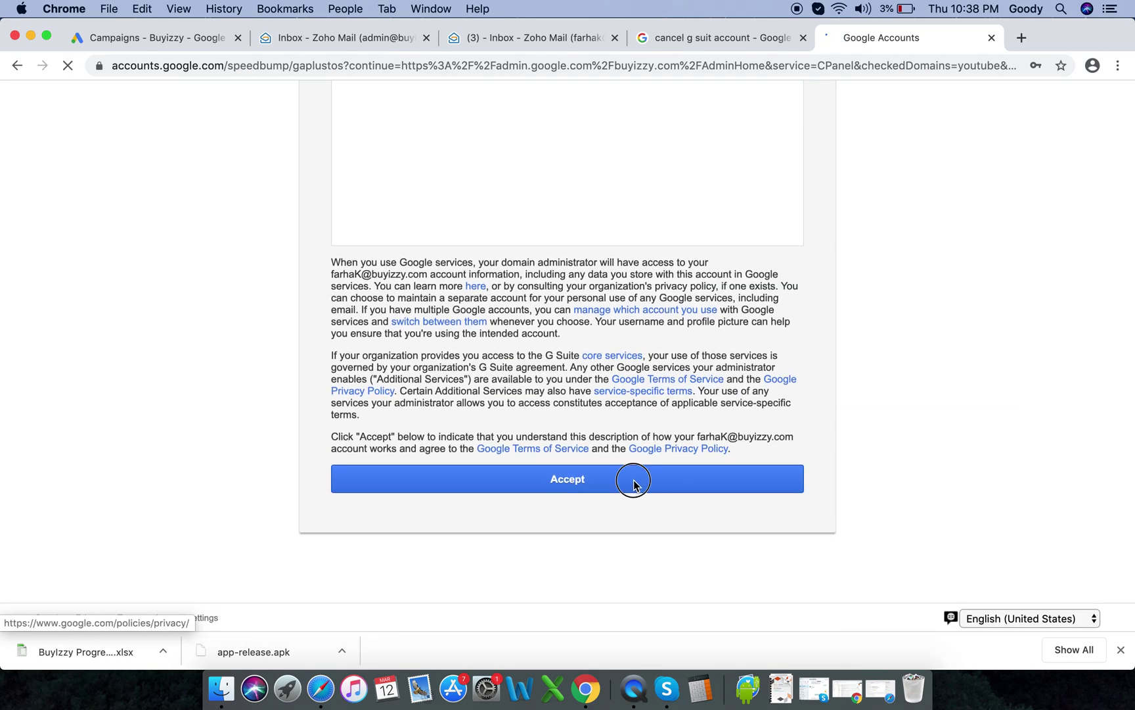
click(634, 483)
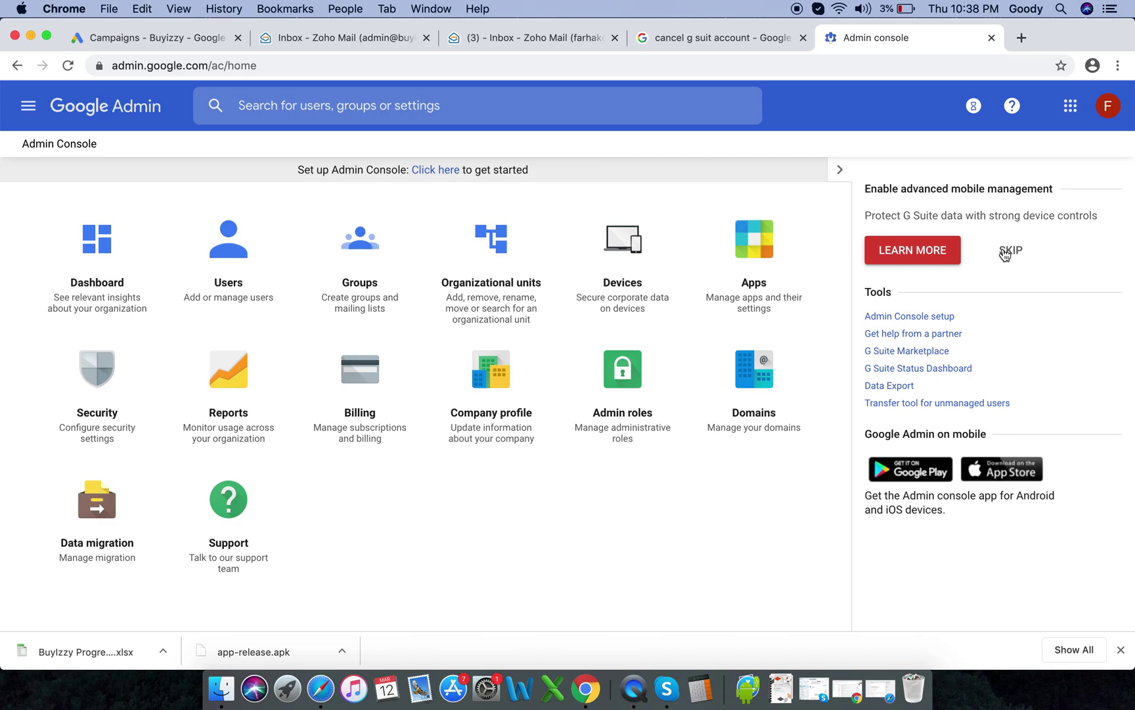
- Dismiss the mobile management card and sign out of all Google accounts via the avatar menu
click(1005, 253)
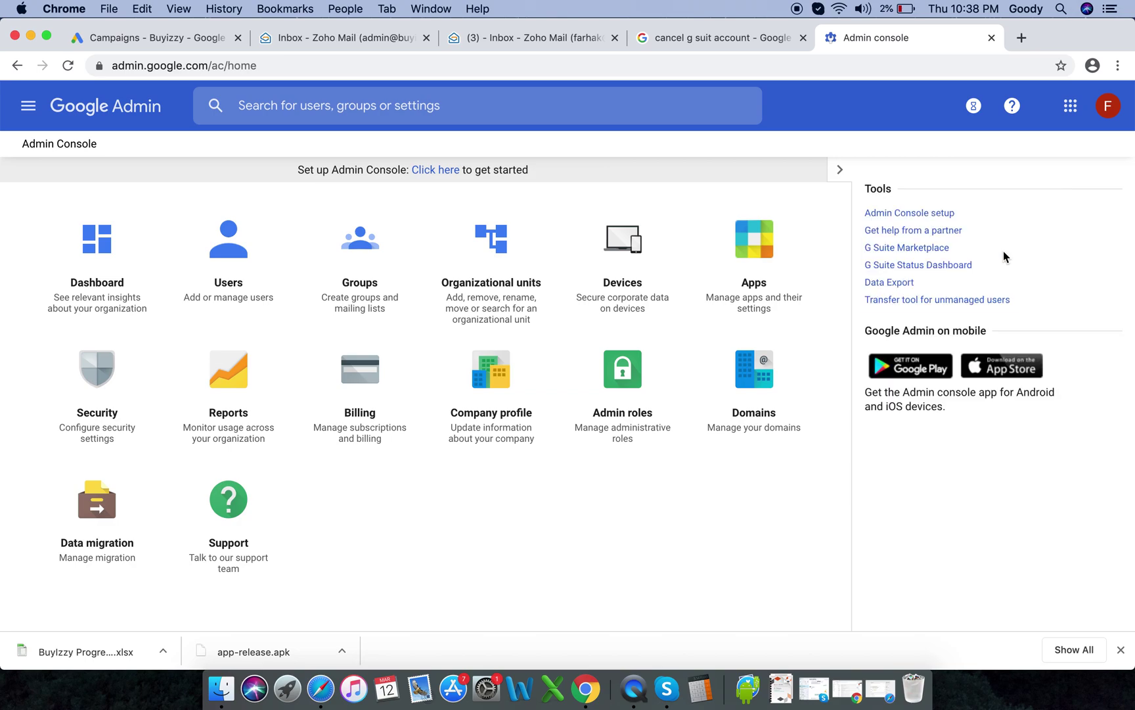
click(1108, 106)
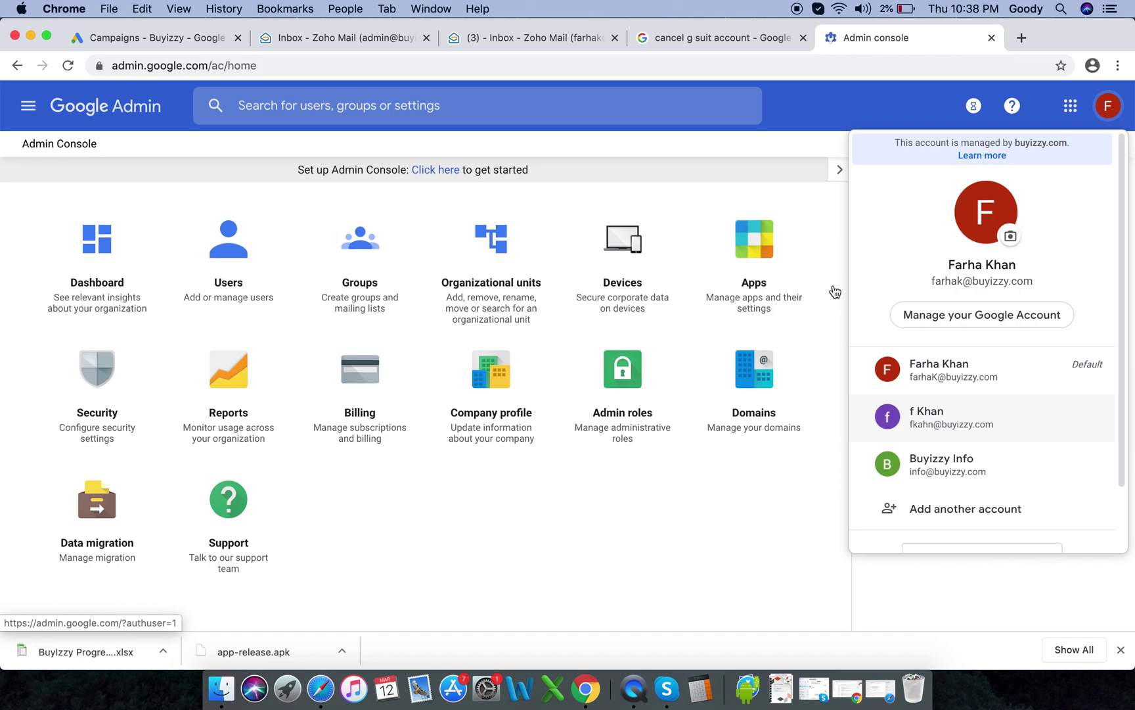
click(821, 217)
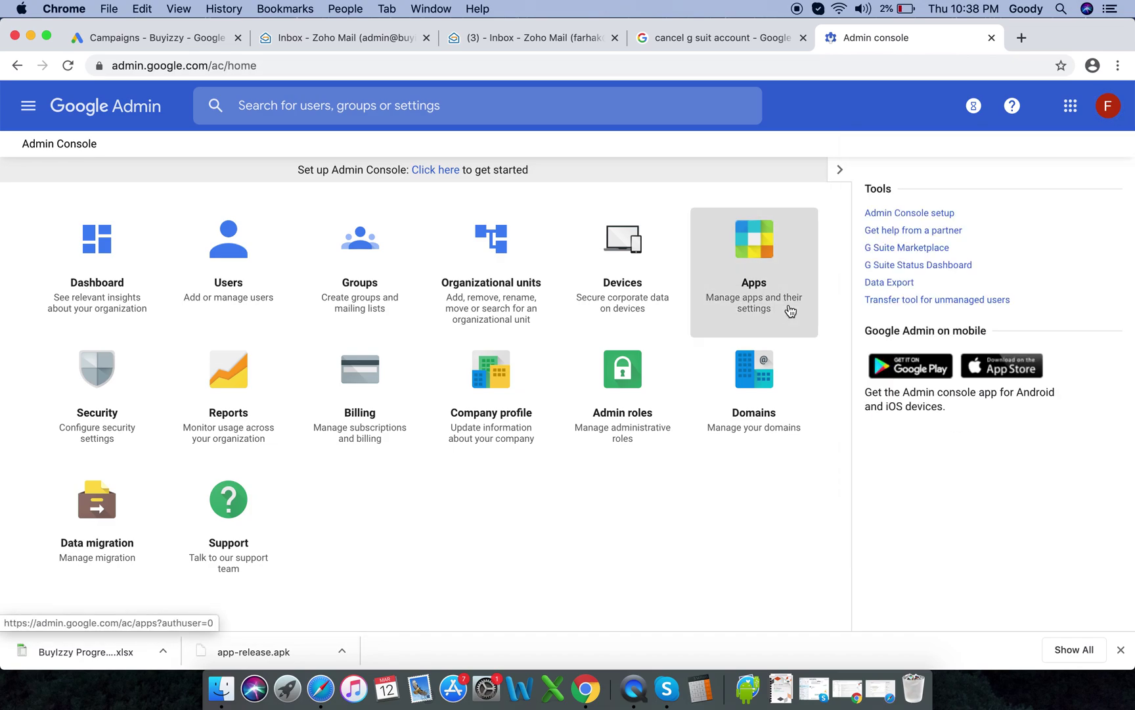
click(1108, 106)
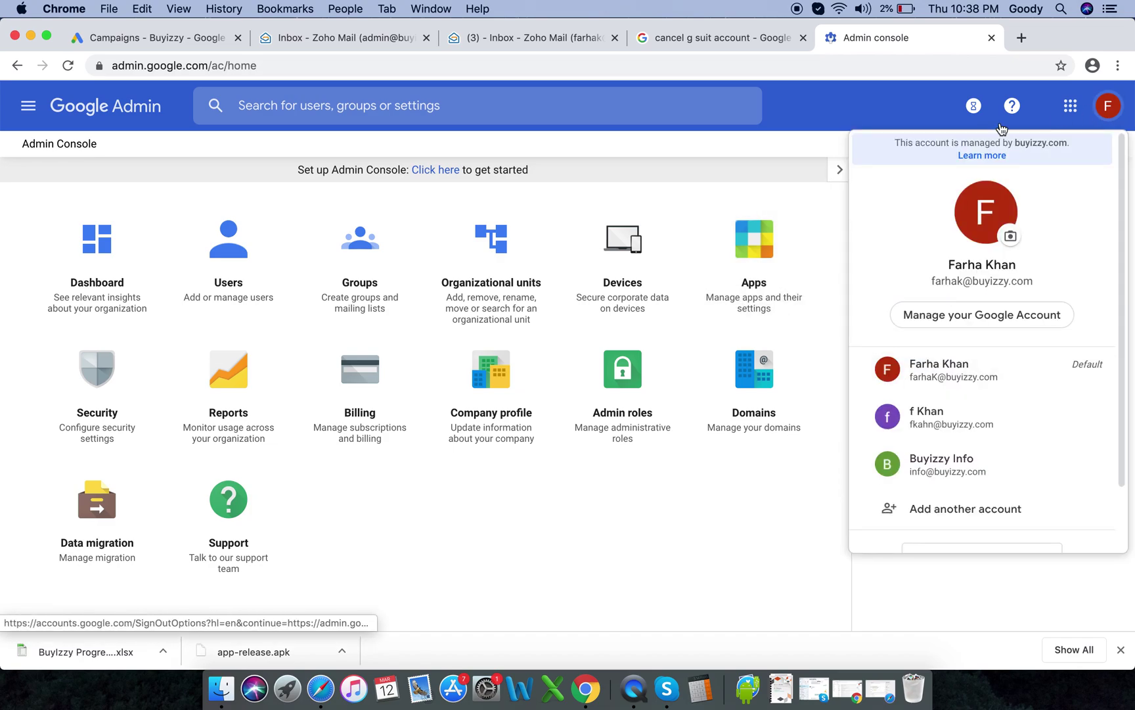
click(734, 166)
click(1109, 105)
scroll(1030, 259, down, 2)
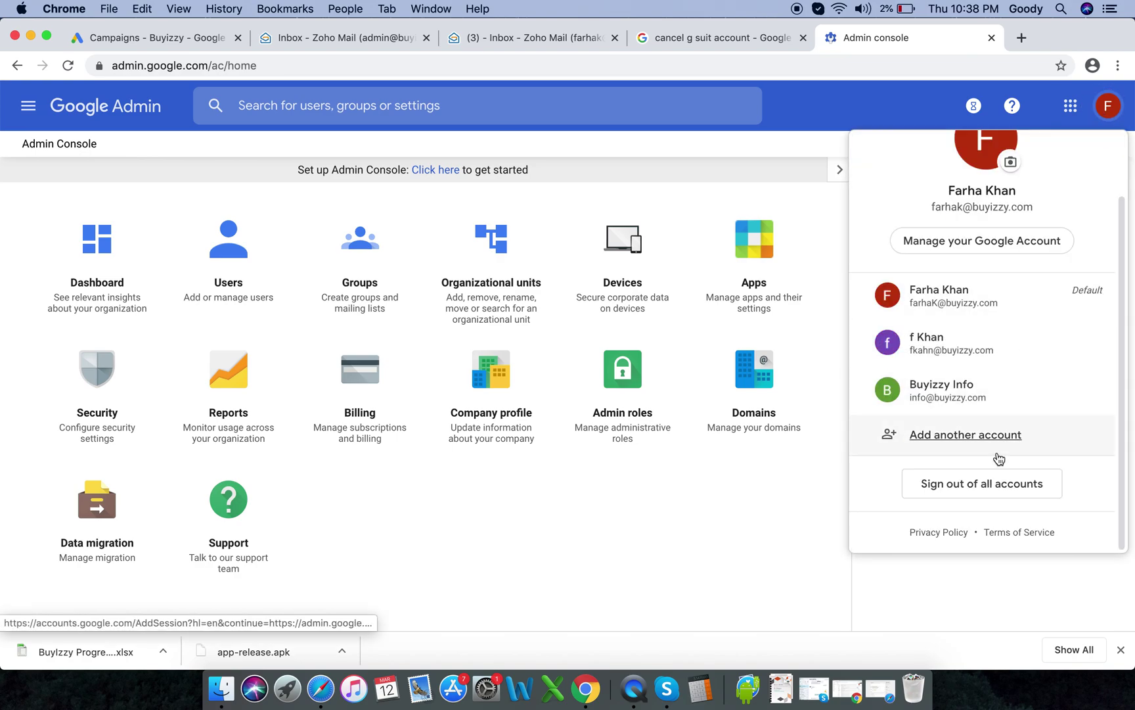
click(992, 494)
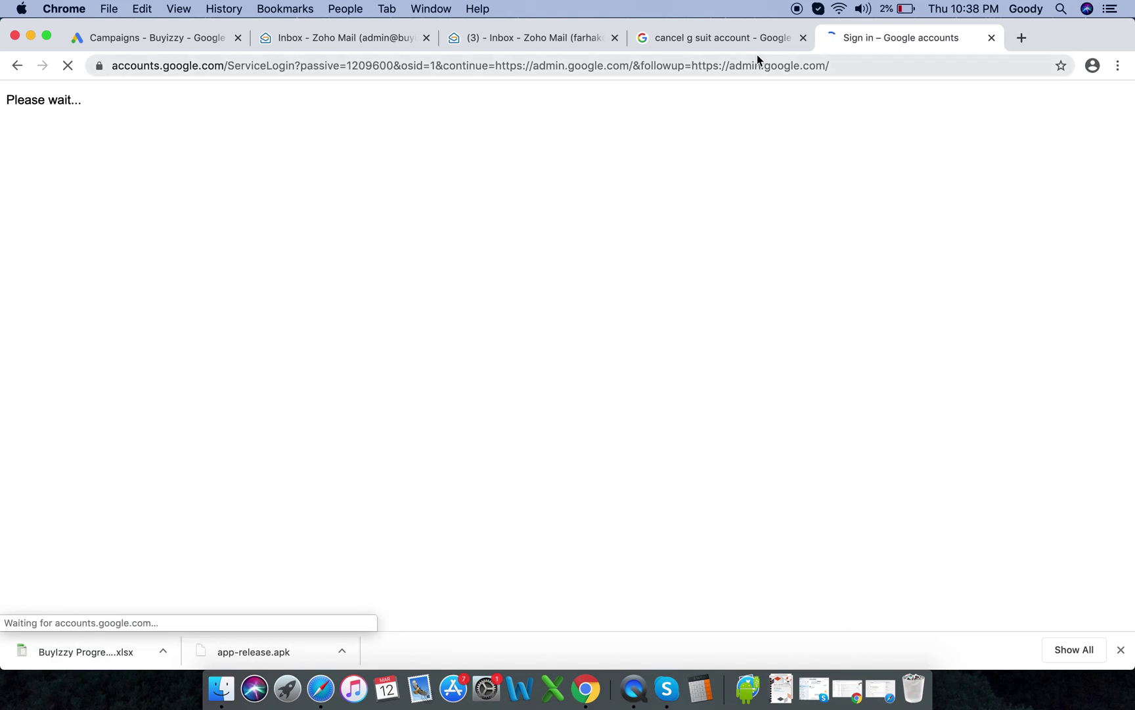
- Switch to the 'cancel g suite account' results and review the cancellation snippet
click(749, 41)
drag(362, 304, 363, 340)
click(364, 345)
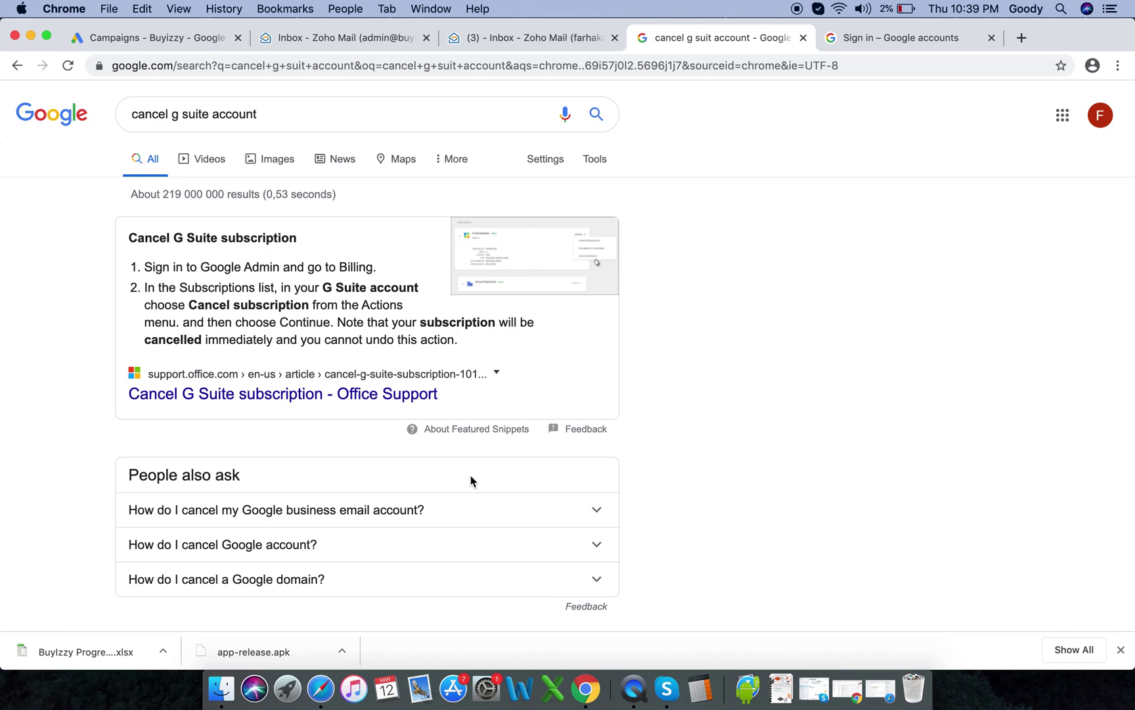
- Reload the restored Gmail inbox to see the Temporary Error, then close that window
click(838, 687)
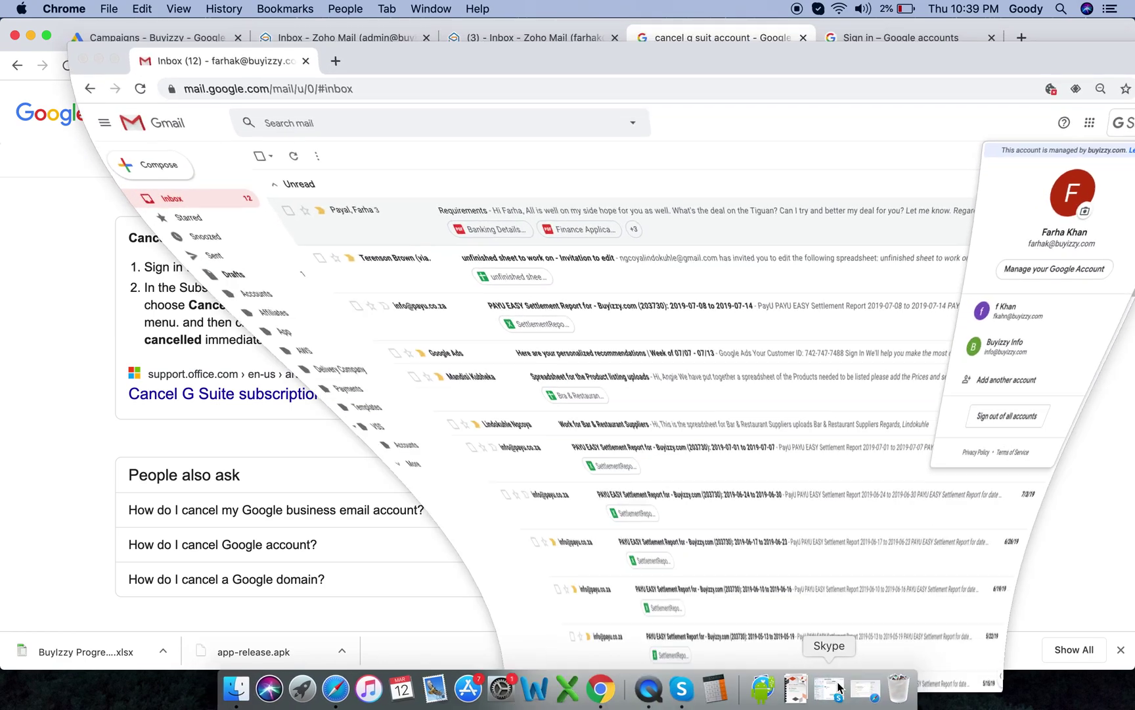
click(725, 184)
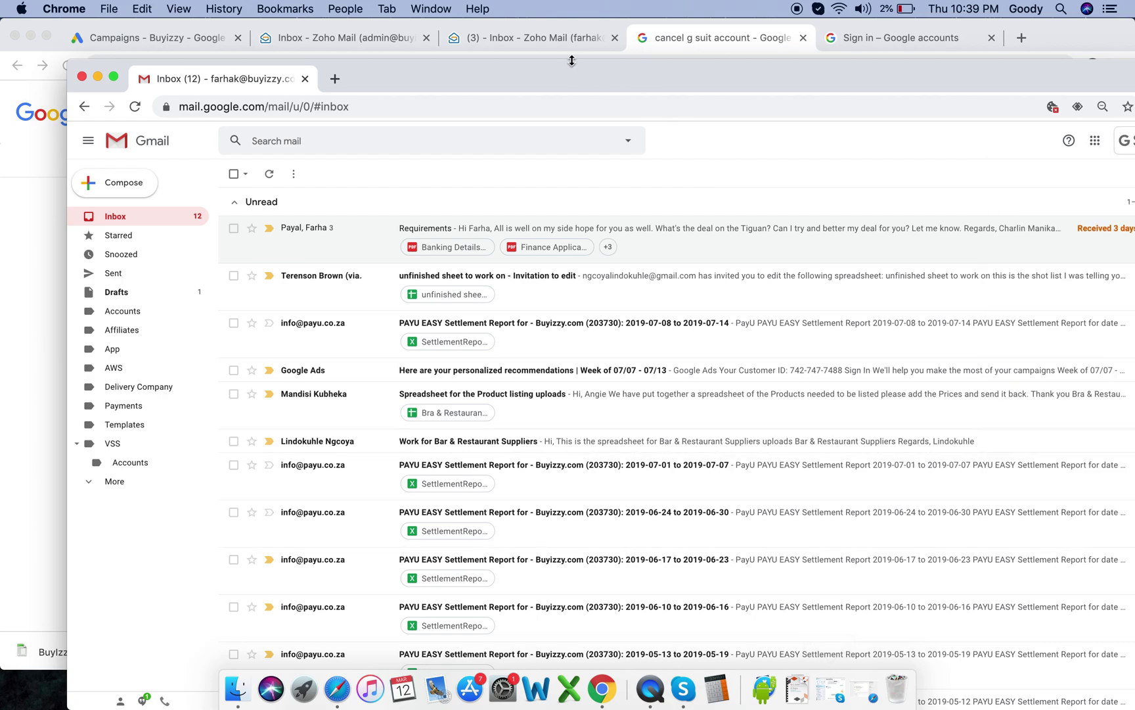
click(550, 97)
key(Return)
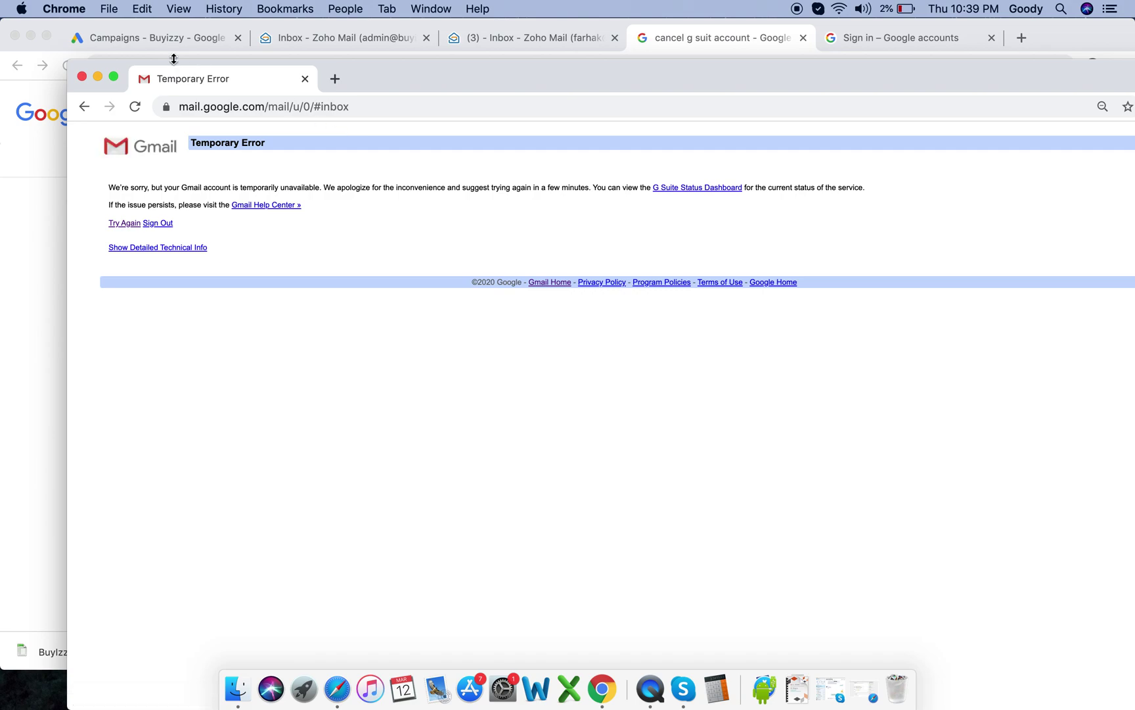
drag(305, 219, 216, 154)
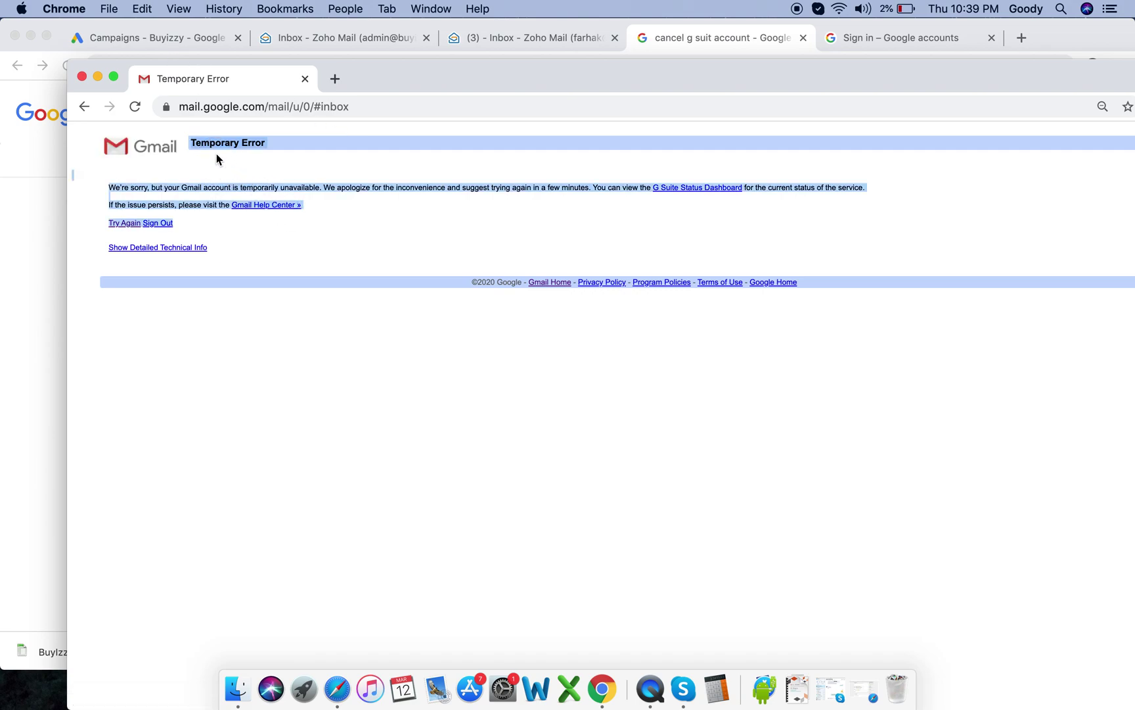
click(255, 244)
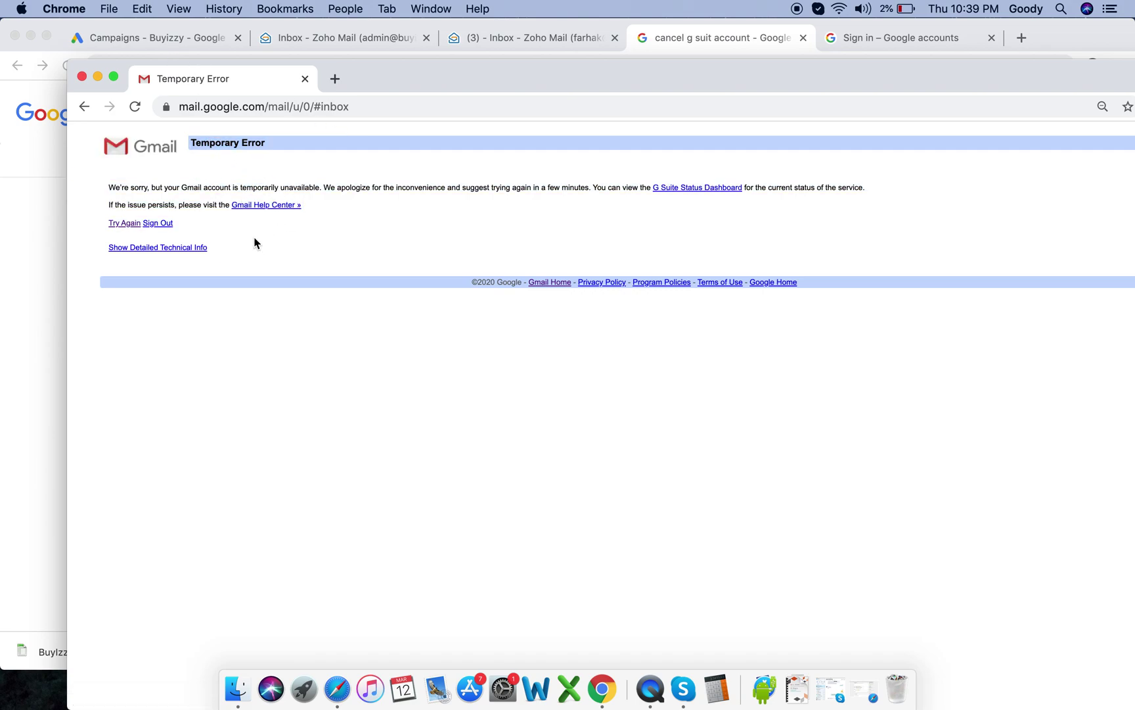
click(81, 76)
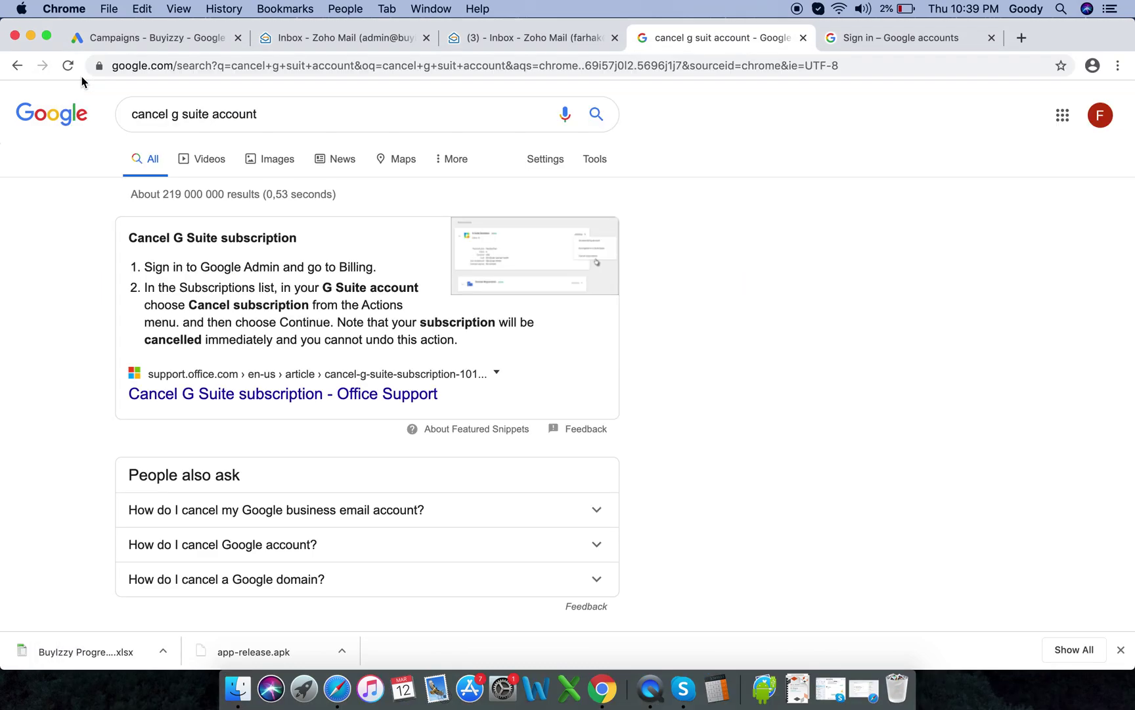
- Close the 'Sign in – Google accounts' tab showing every account signed out
click(897, 46)
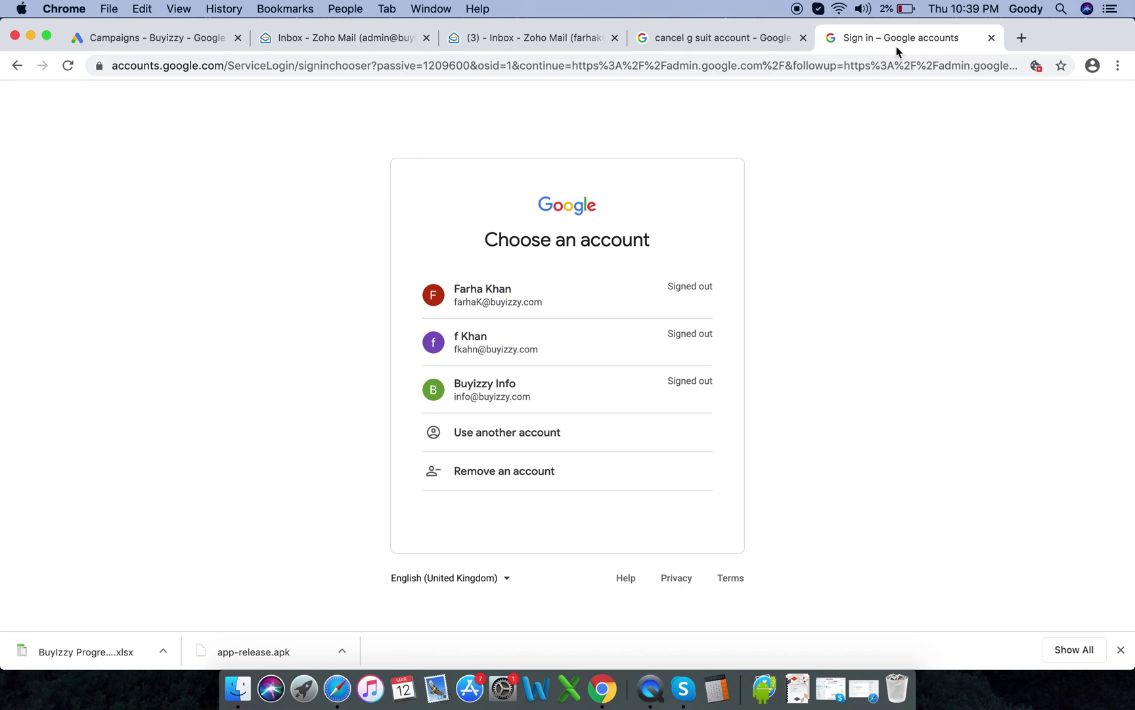
click(991, 39)
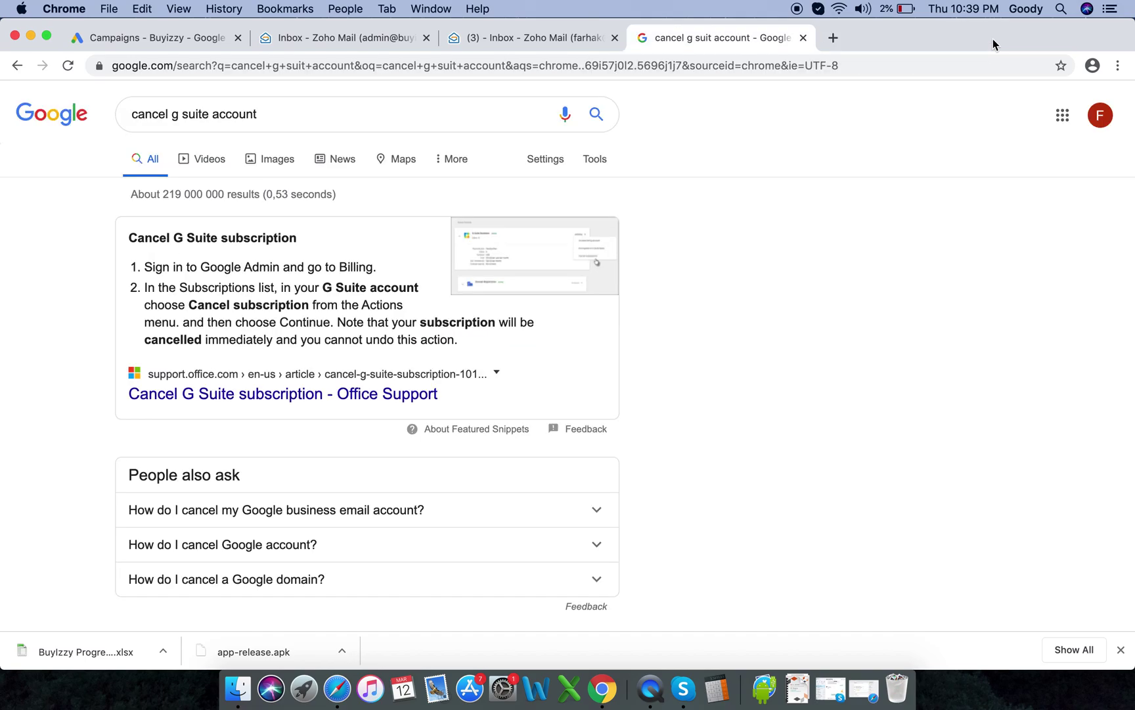